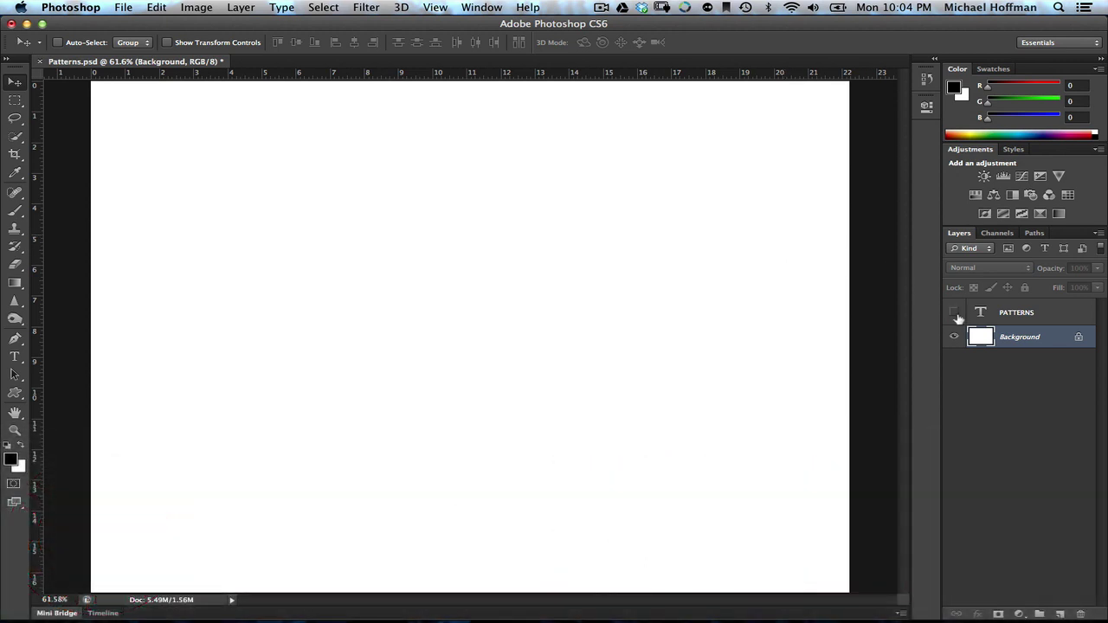
- Briefly show the PATTERNS text layer, then hide it again
{"action": "left_click", "coordinate": [954, 312]}
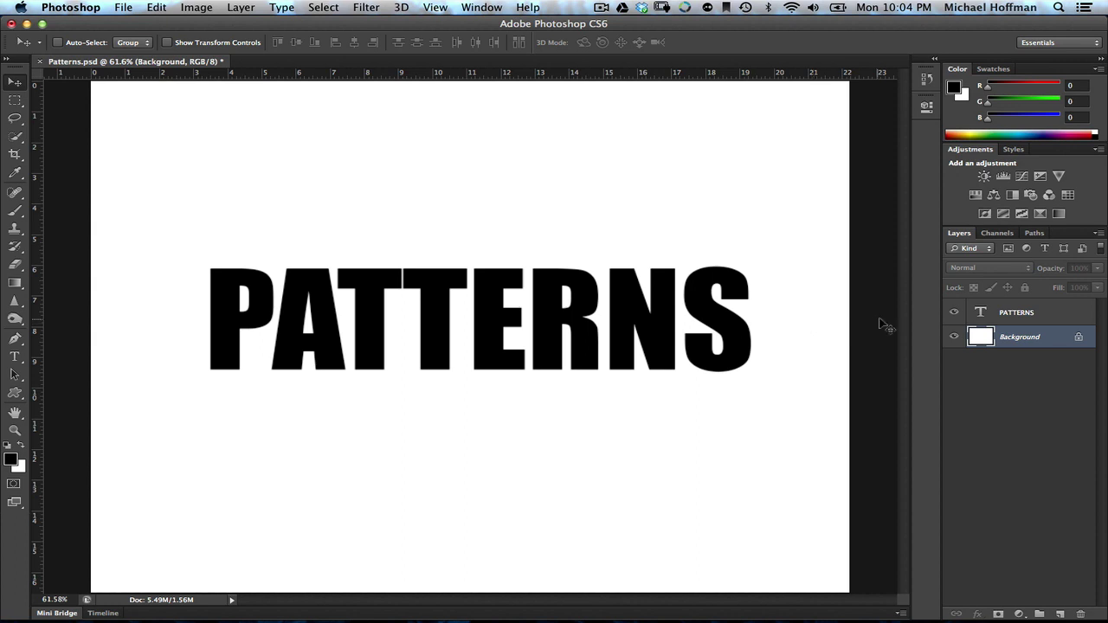
{"action": "left_click", "coordinate": [953, 313]}
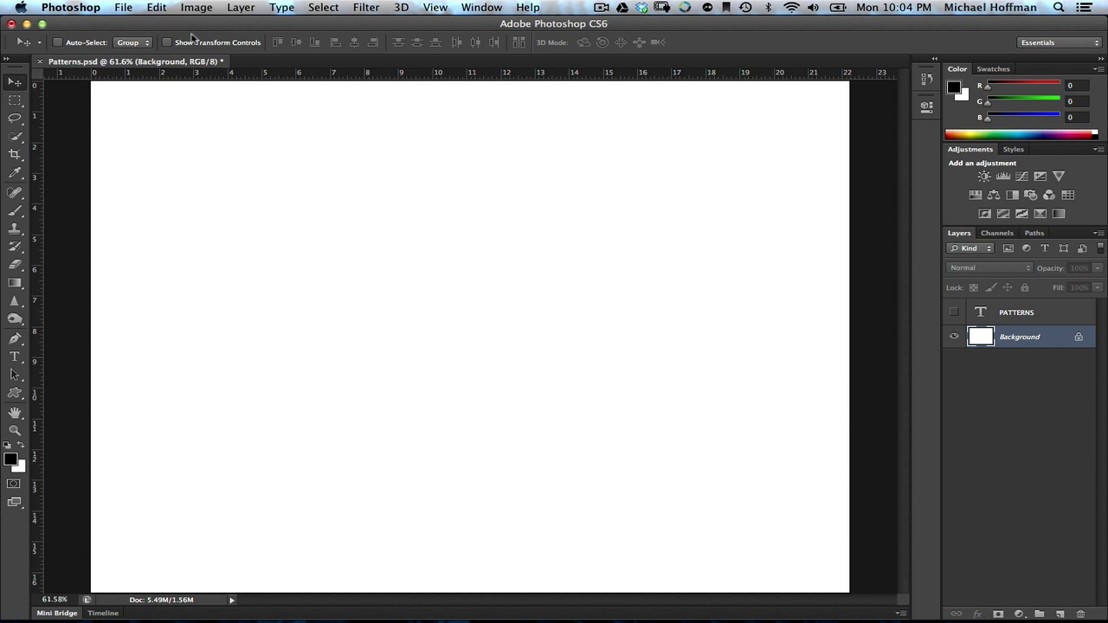
- Open Edit > Fill, set Use to Pattern, and display the Custom Pattern picker
{"action": "left_click", "coordinate": [155, 8]}
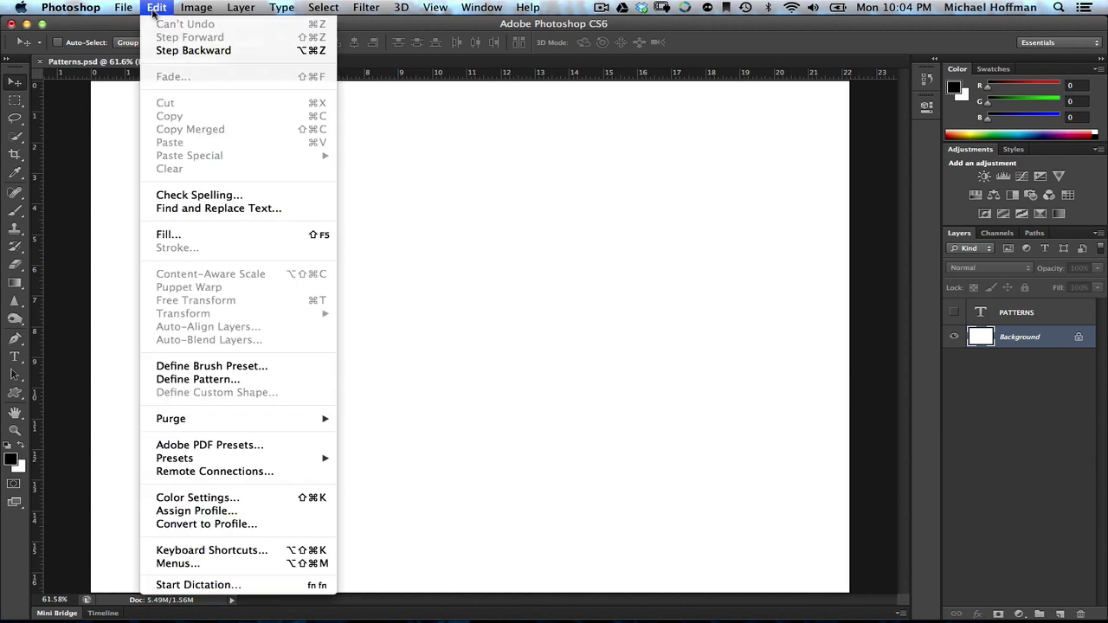
{"action": "left_click", "coordinate": [168, 235]}
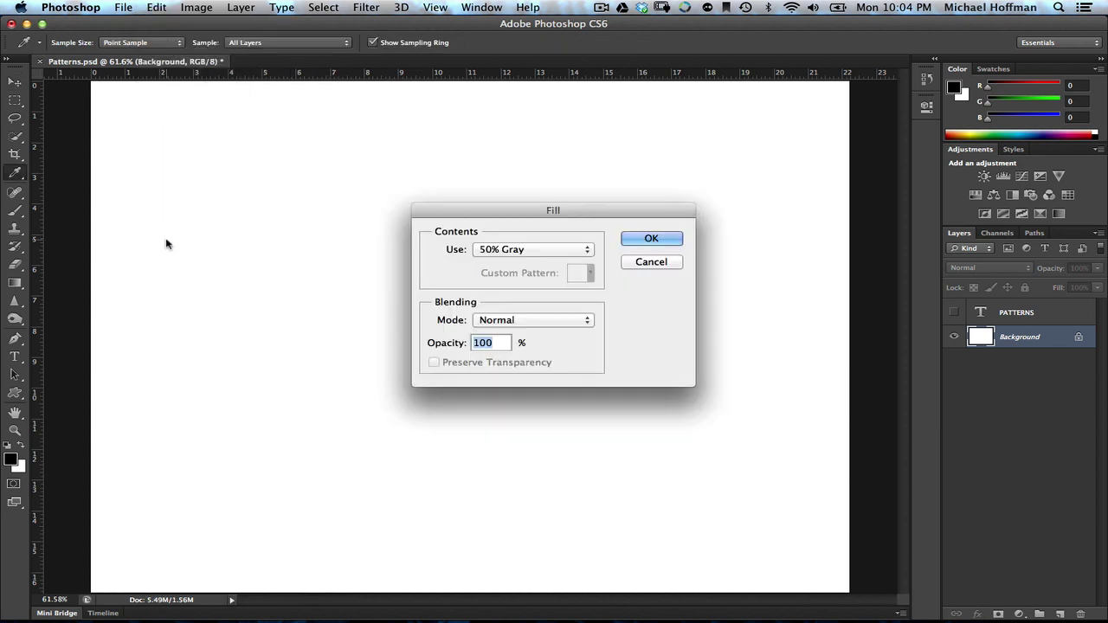
{"action": "left_click", "coordinate": [541, 253]}
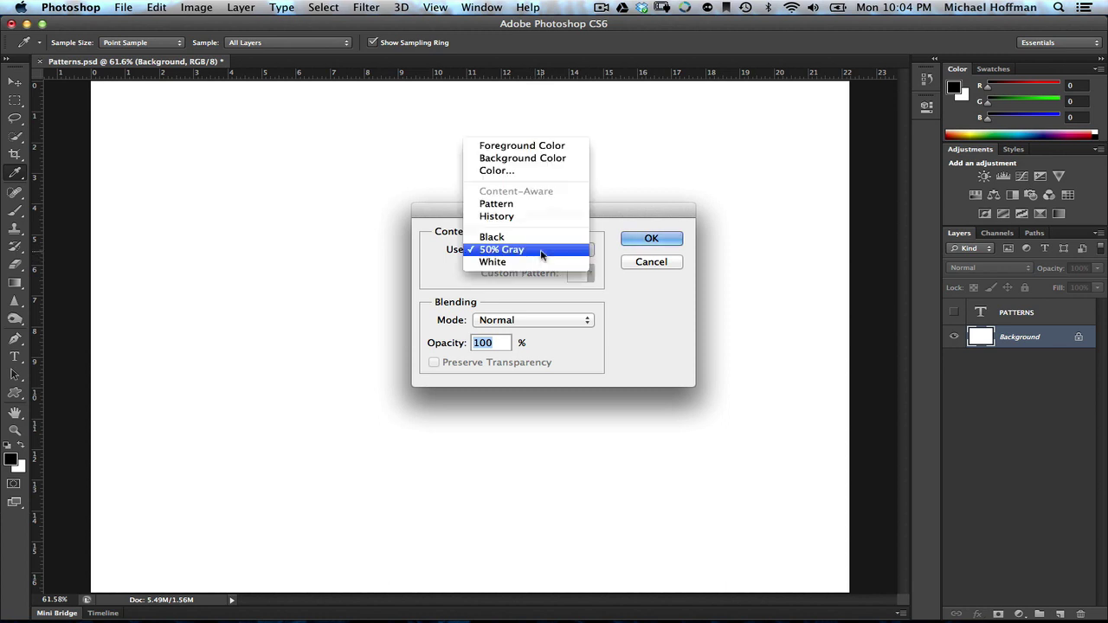
{"action": "left_click", "coordinate": [557, 207]}
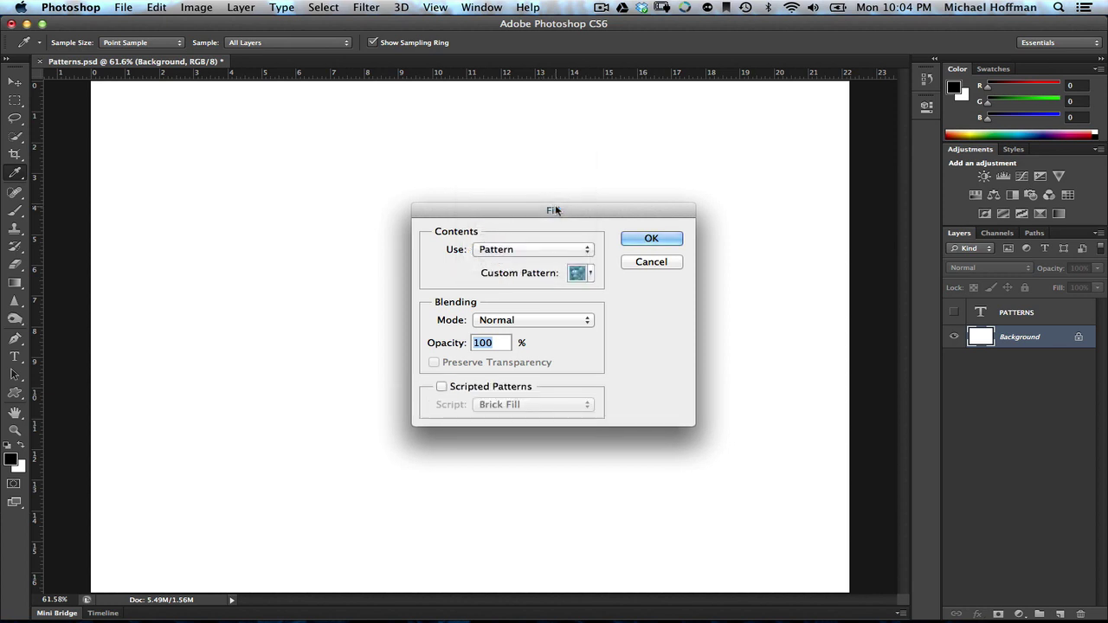
{"action": "left_click", "coordinate": [590, 275]}
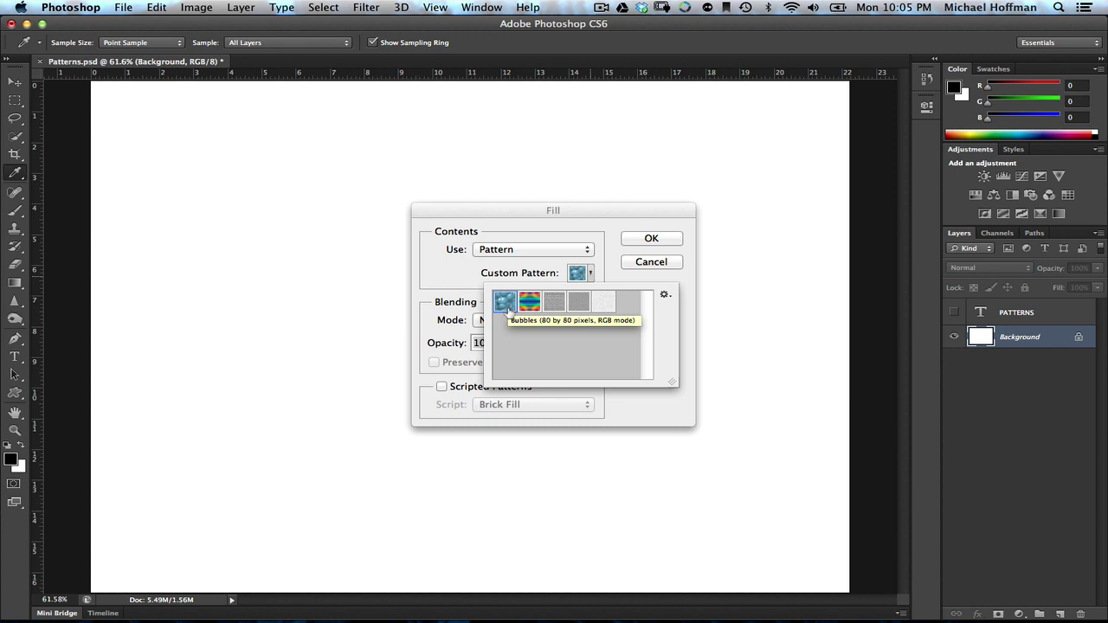
{"action": "left_click_drag", "start_coordinate": [506, 308], "coordinate": [670, 299]}
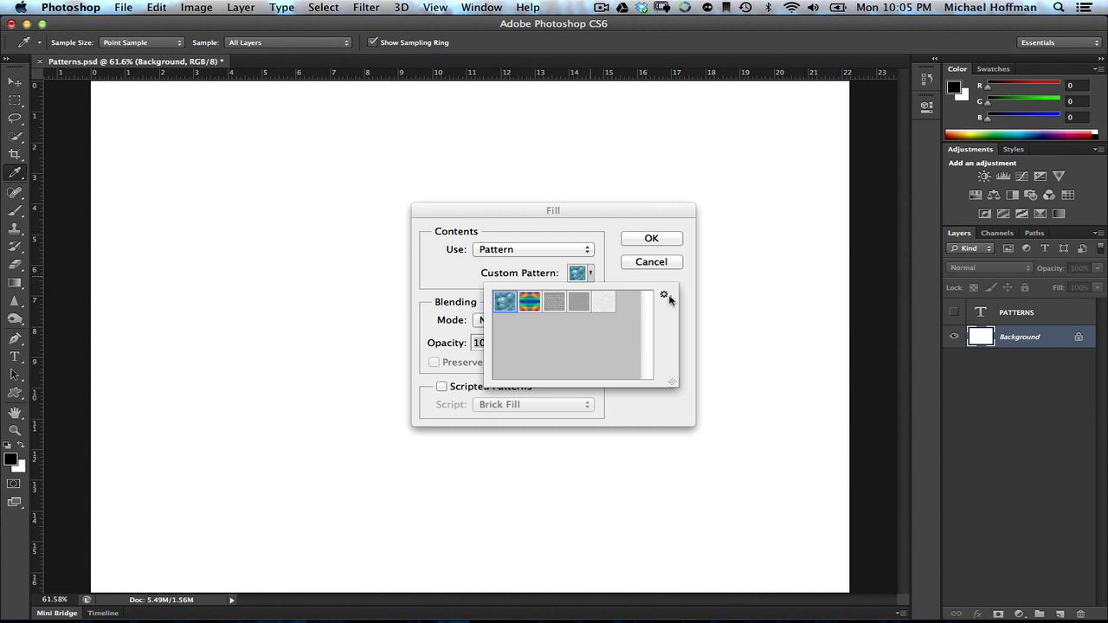
- Replace the picker's default presets with the full Patterns library
{"action": "left_click", "coordinate": [664, 296]}
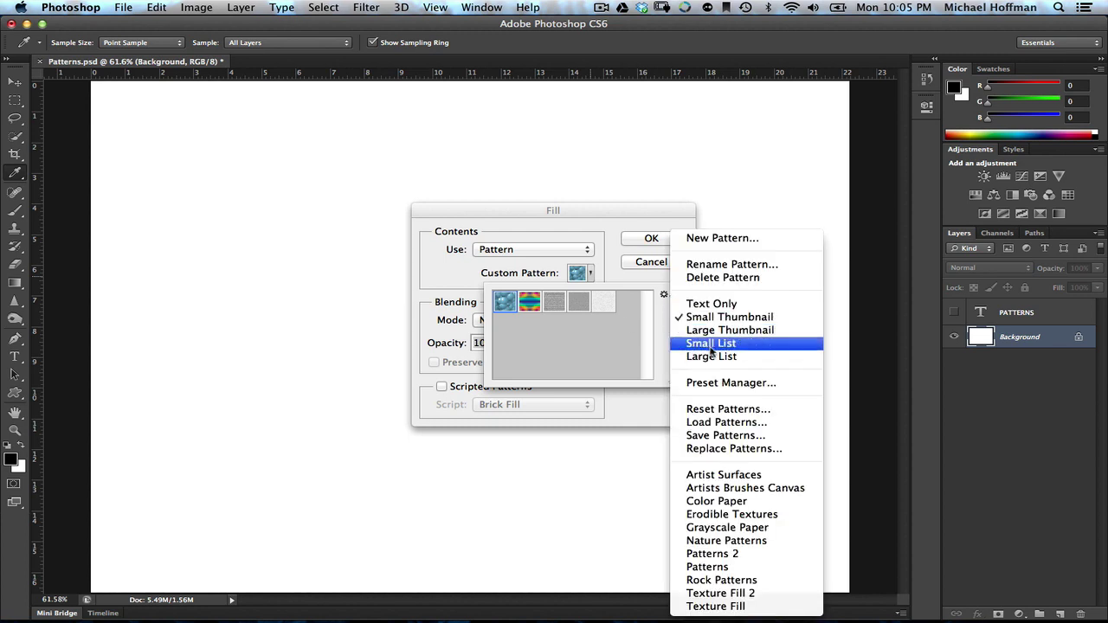
{"action": "left_click", "coordinate": [663, 307]}
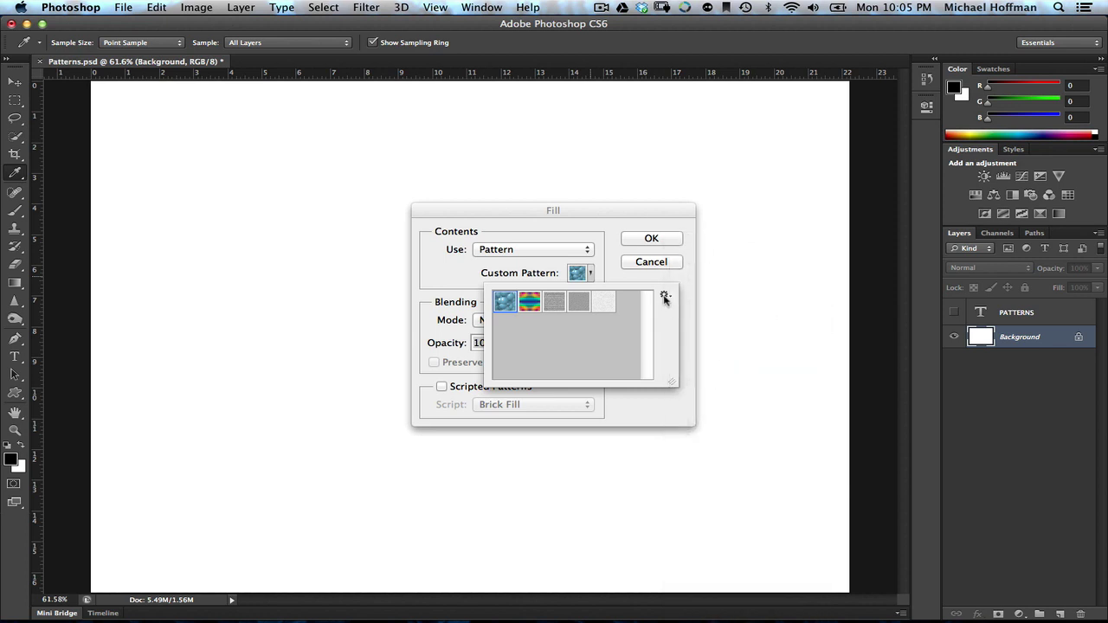
{"action": "left_click", "coordinate": [664, 297]}
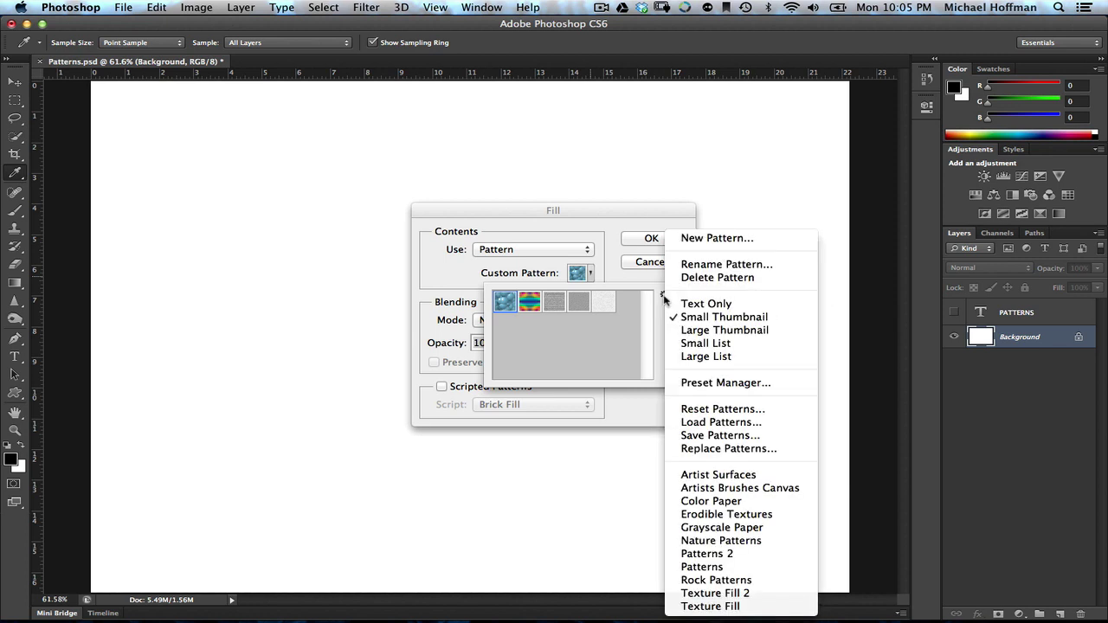
{"action": "left_click", "coordinate": [702, 569]}
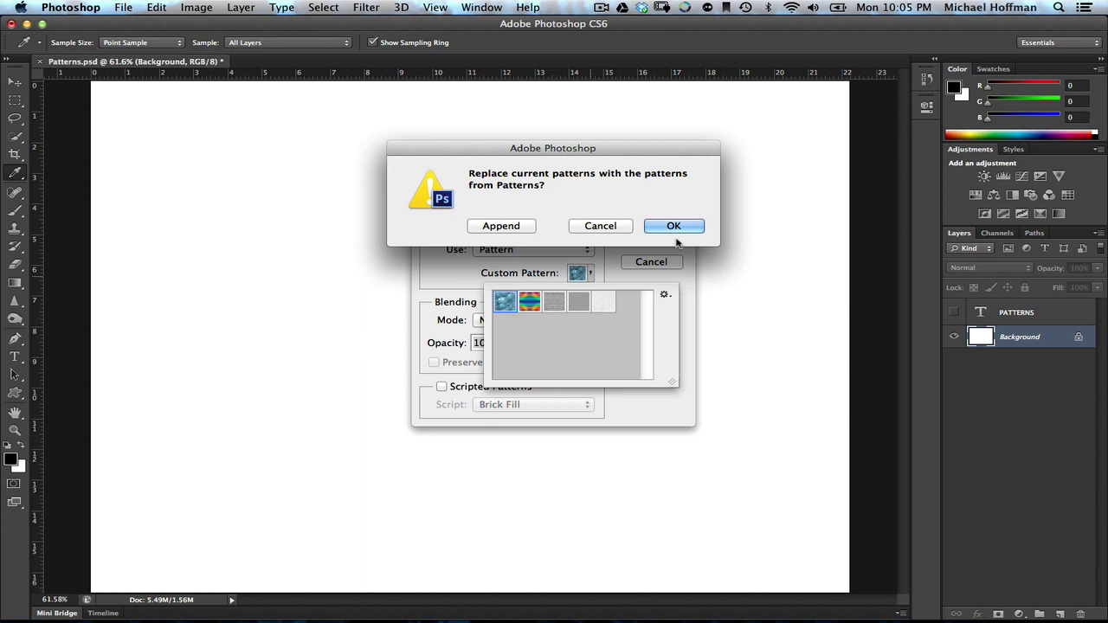
{"action": "left_click", "coordinate": [679, 230]}
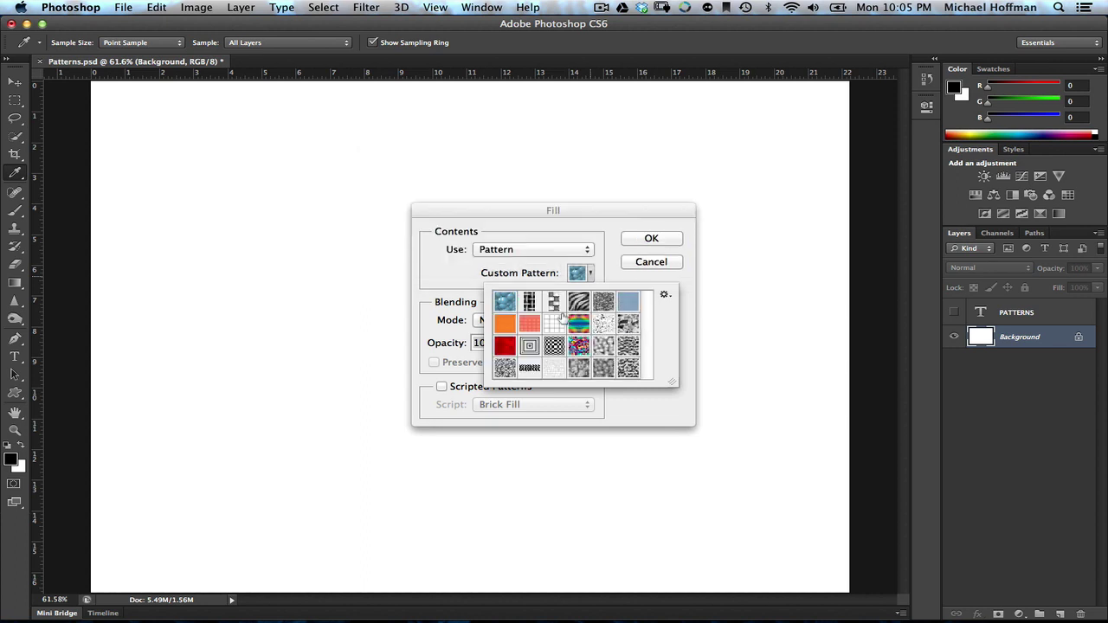
- Append Captured Patterns.pat to the pattern picker and scroll to its wicker textures
{"action": "left_click", "coordinate": [665, 296]}
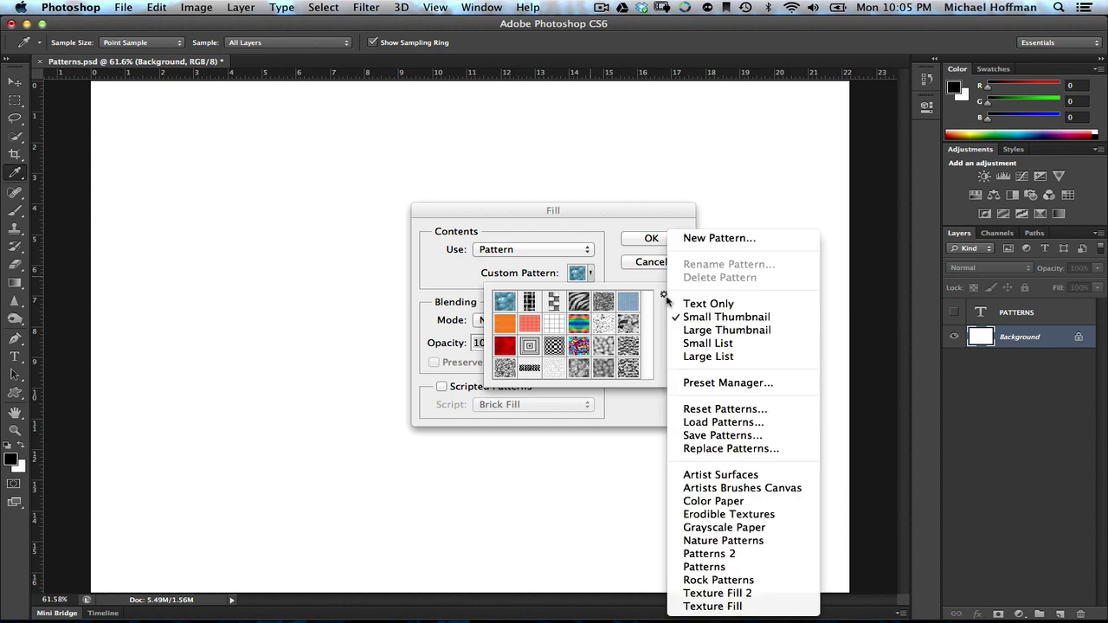
{"action": "left_click", "coordinate": [704, 426]}
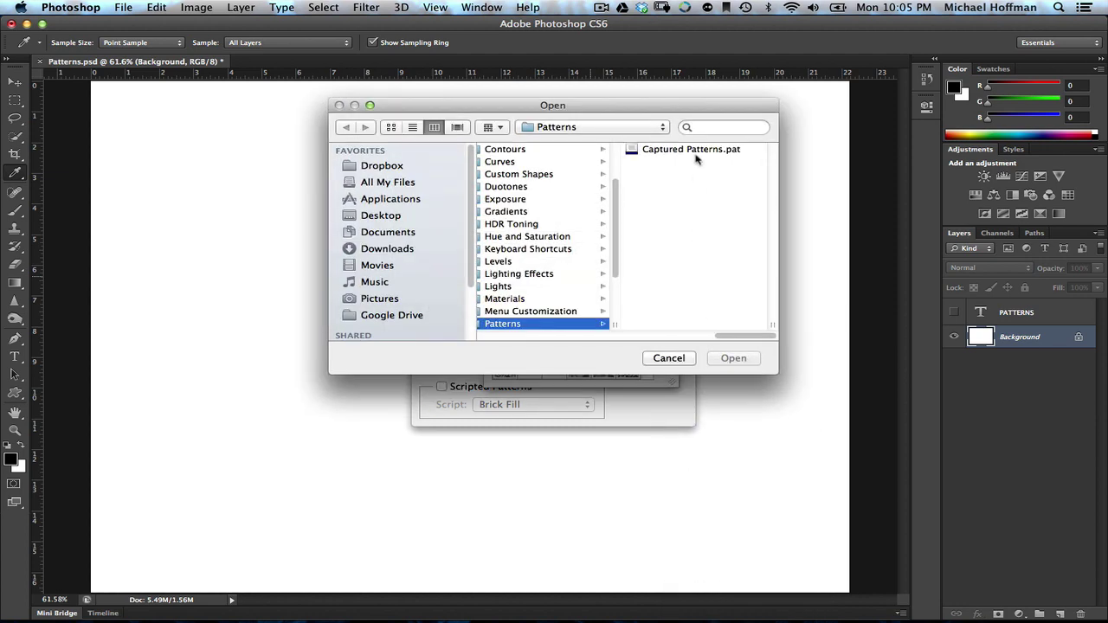
{"action": "left_click", "coordinate": [695, 150]}
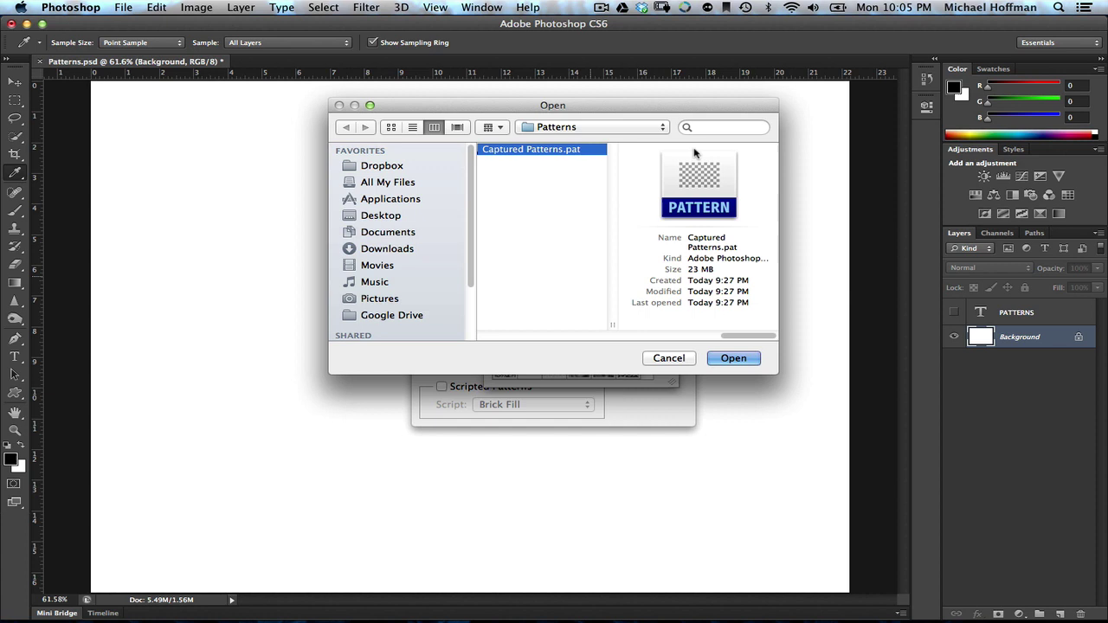
{"action": "left_click", "coordinate": [735, 359]}
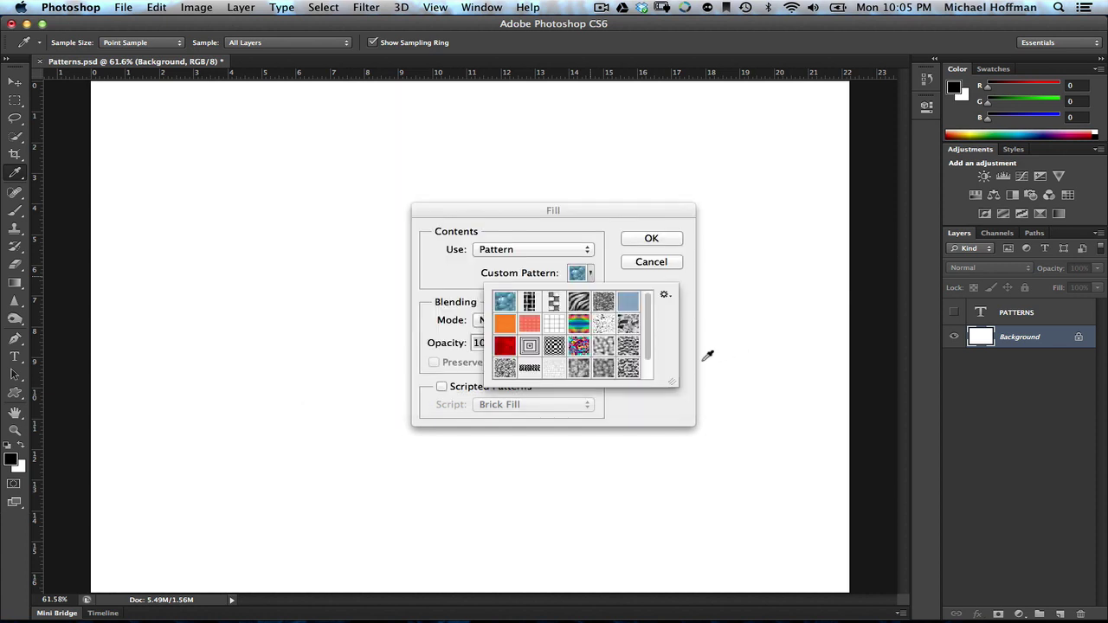
{"action": "scroll", "coordinate": [568, 346], "scroll_direction": "down", "scroll_amount": 1}
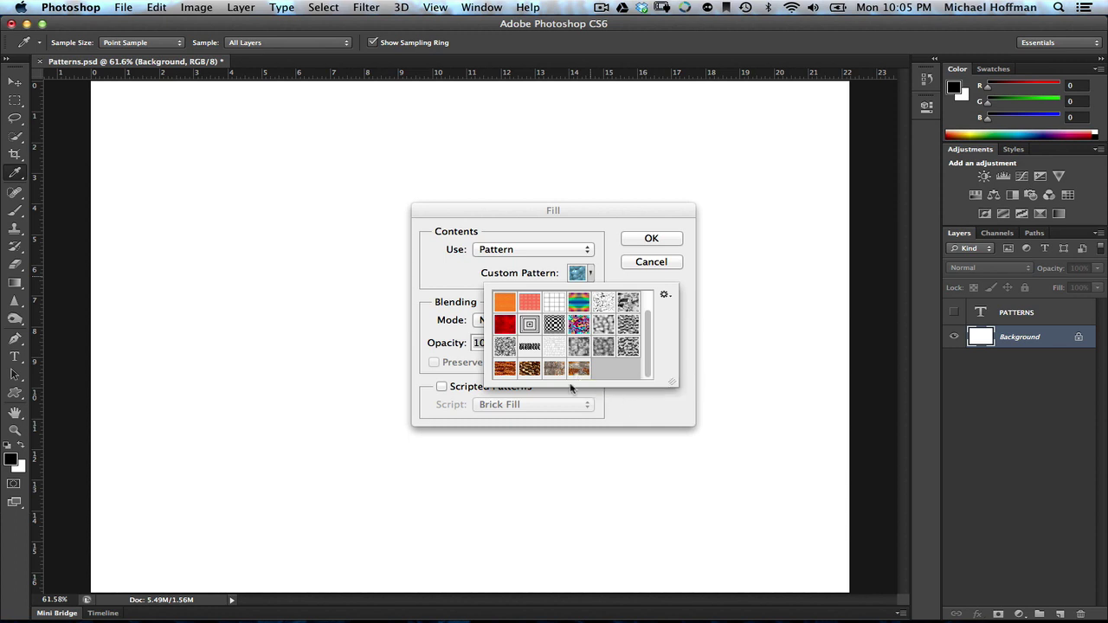
- Fill the Background with the woven wicker pattern as a preview
{"action": "left_click", "coordinate": [530, 370]}
{"action": "left_click", "coordinate": [647, 279]}
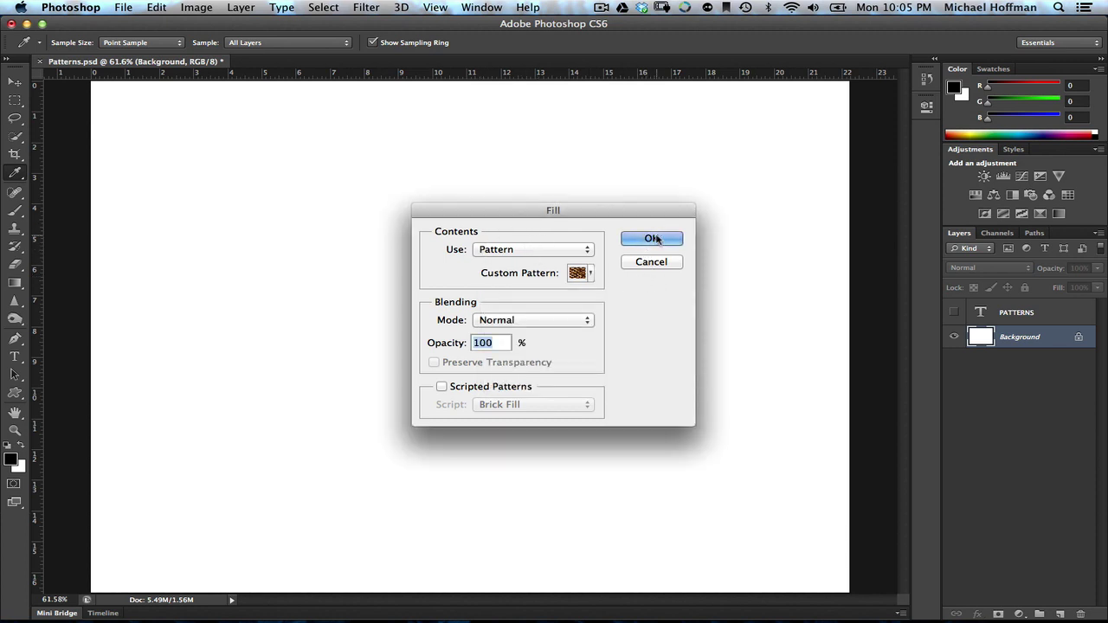
{"action": "left_click", "coordinate": [652, 239]}
{"action": "key", "text": "v"}
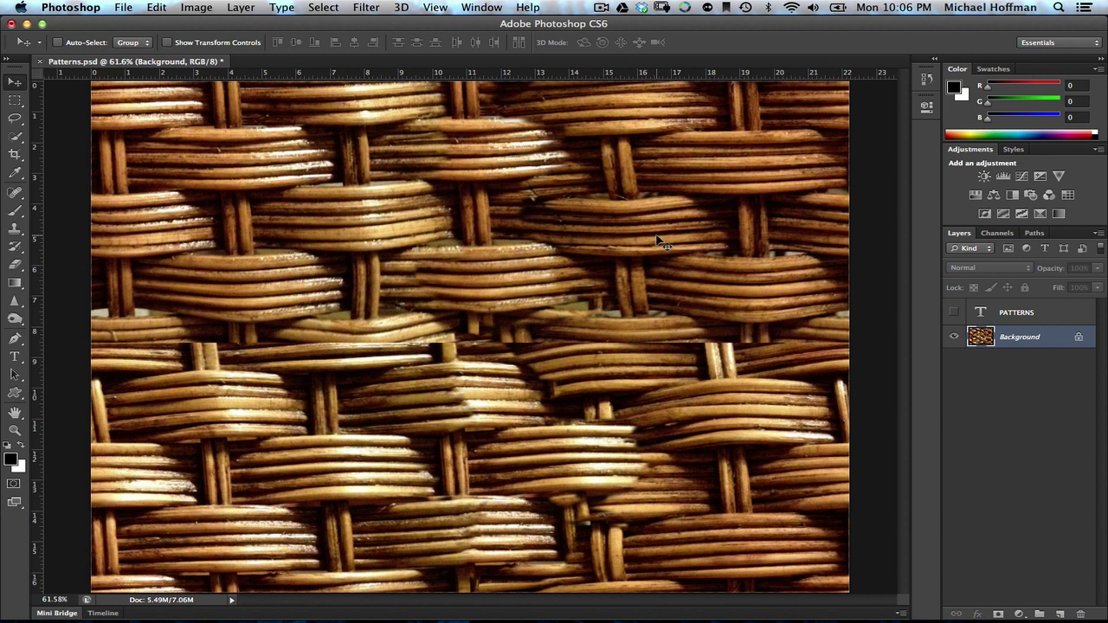
- Undo the preview, select the PATTERNS letter shapes with the text hidden, and fill them with wicker
{"action": "key", "text": "super+BackSpace"}
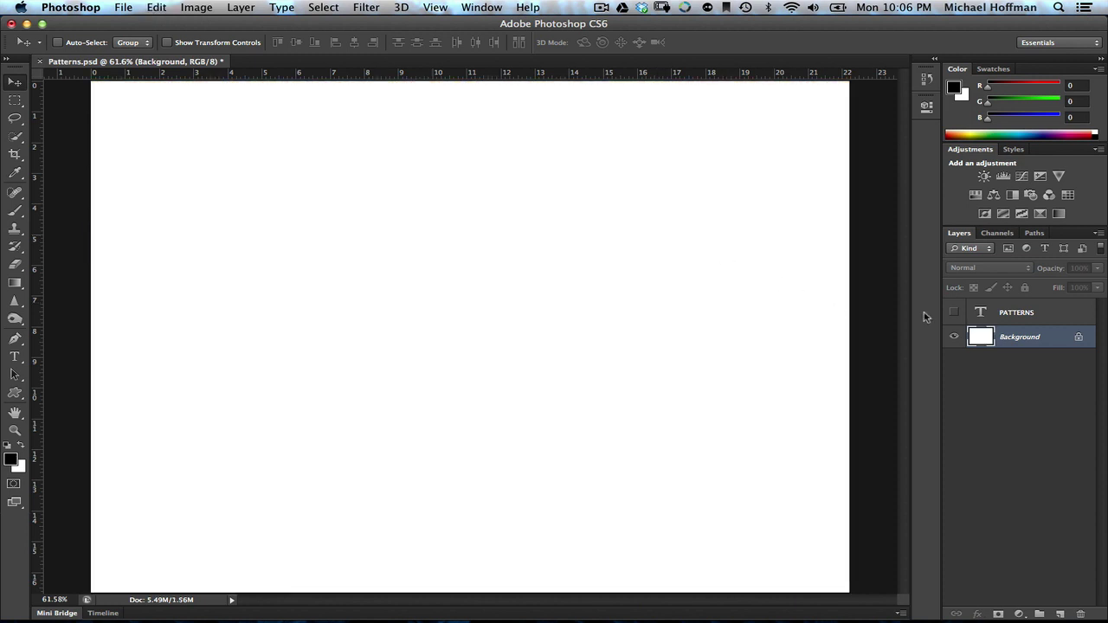
{"action": "left_click", "coordinate": [956, 314]}
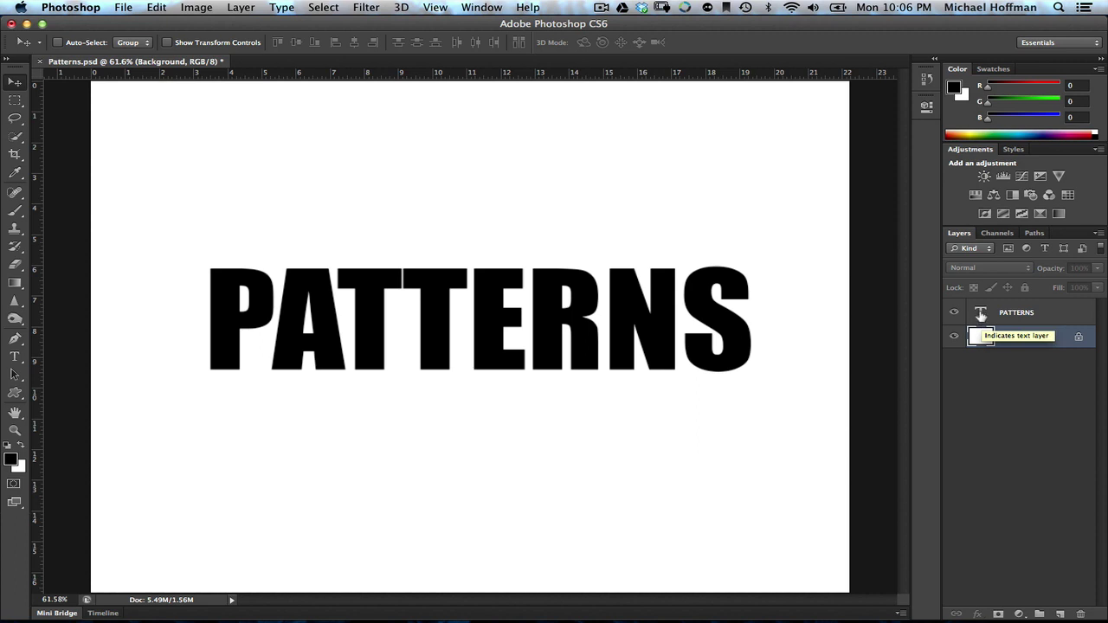
{"action": "left_click", "coordinate": [980, 313], "text": "super"}
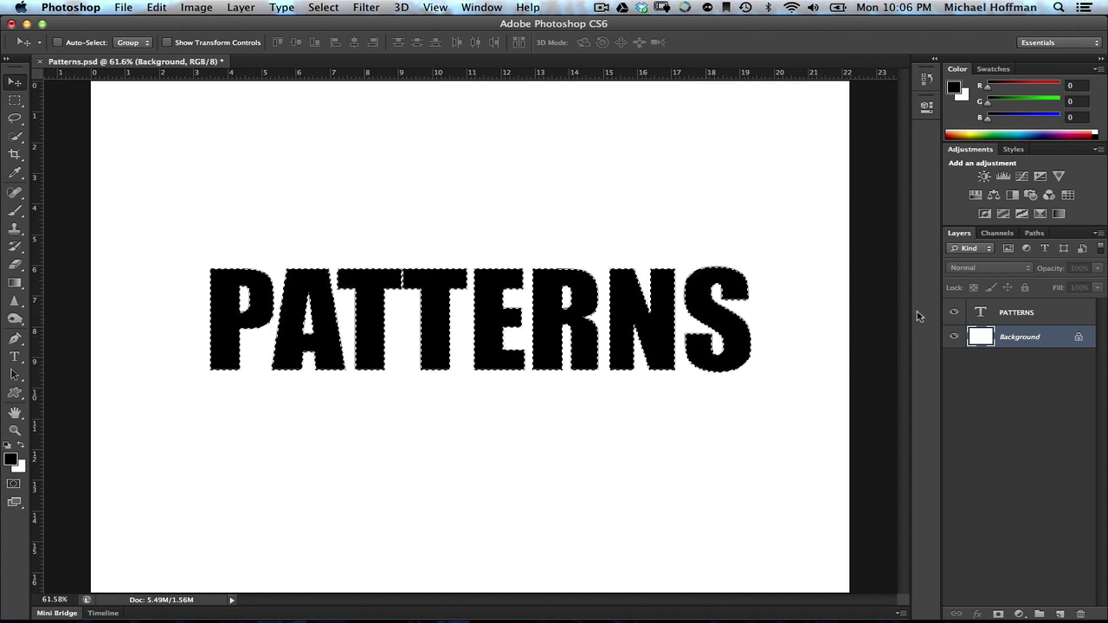
{"action": "left_click", "coordinate": [954, 313]}
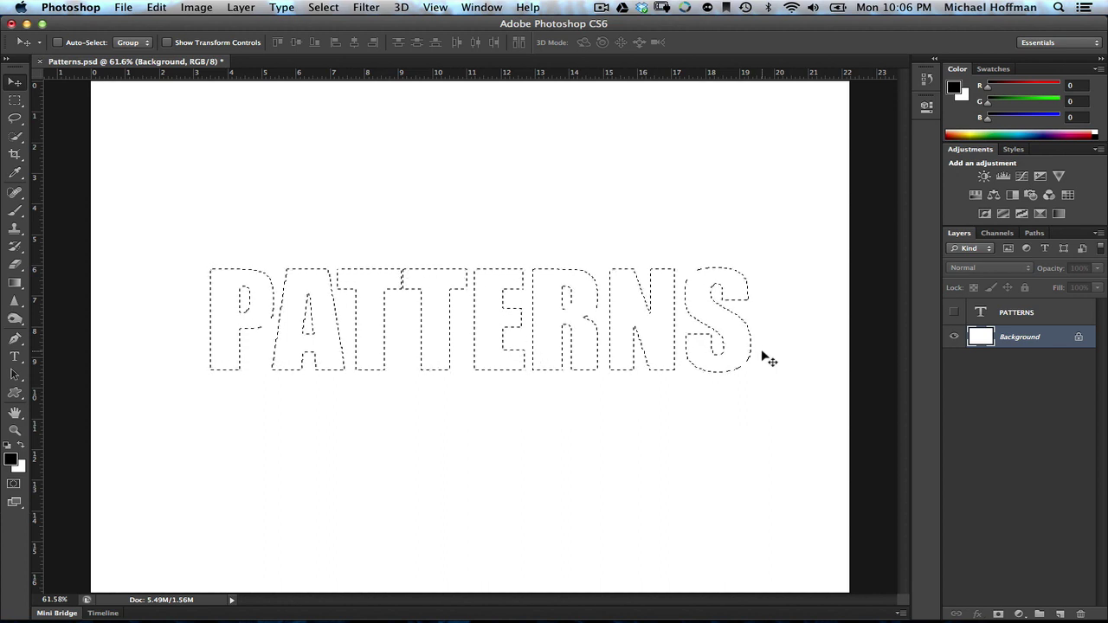
{"action": "key", "text": "shift+F5"}
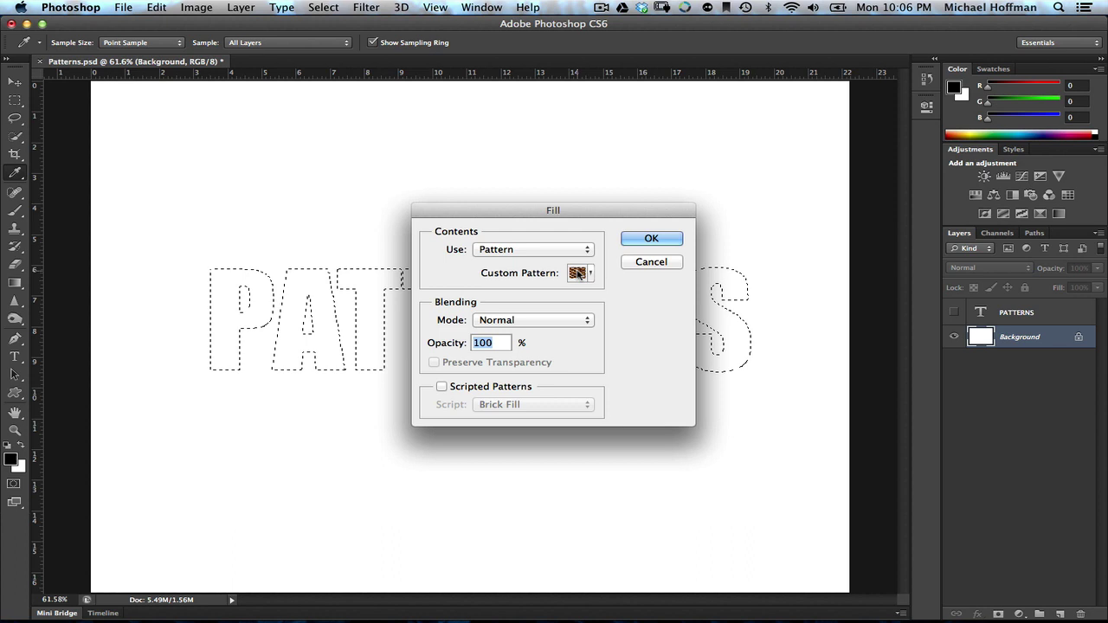
{"action": "left_click", "coordinate": [657, 245]}
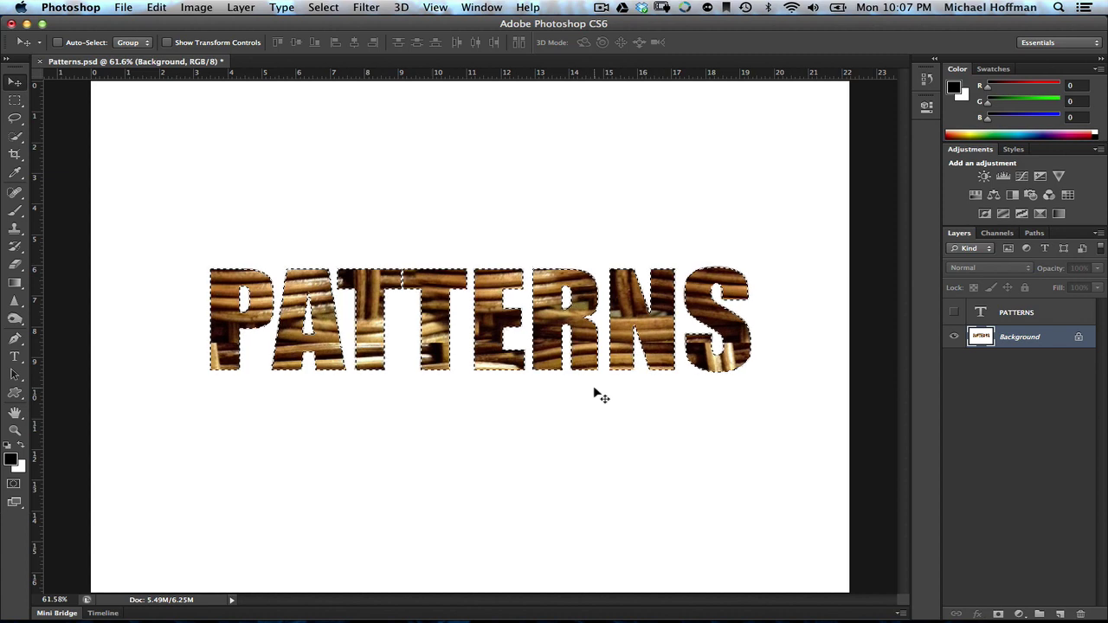
- Erase the wicker letter fill and make the PATTERNS text layer active and visible
{"action": "key", "text": "BackSpace"}
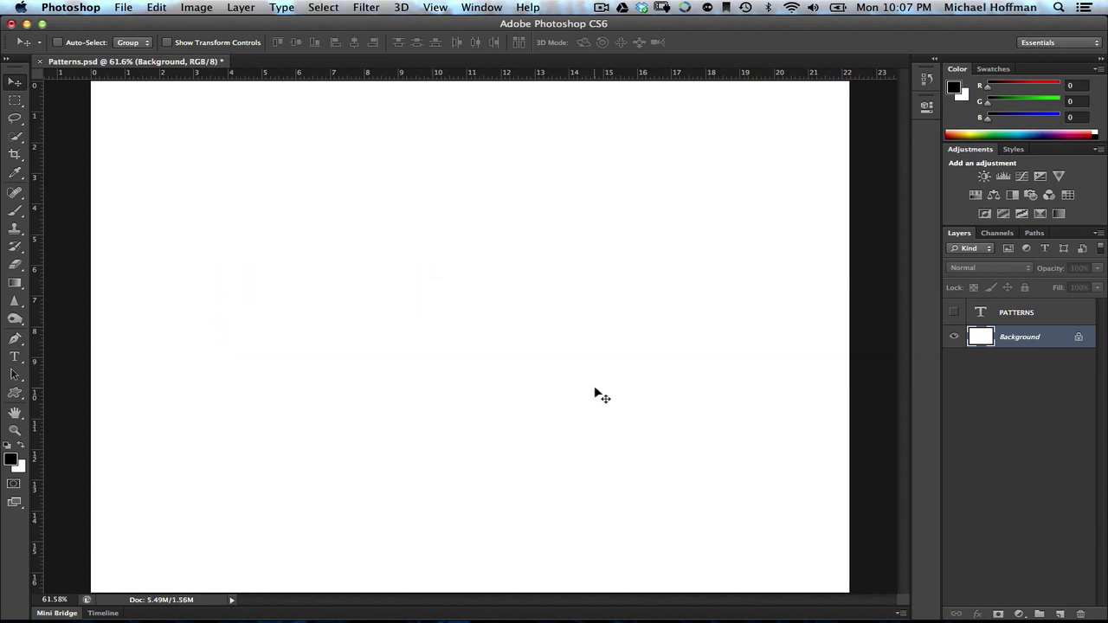
{"action": "left_click", "coordinate": [994, 317]}
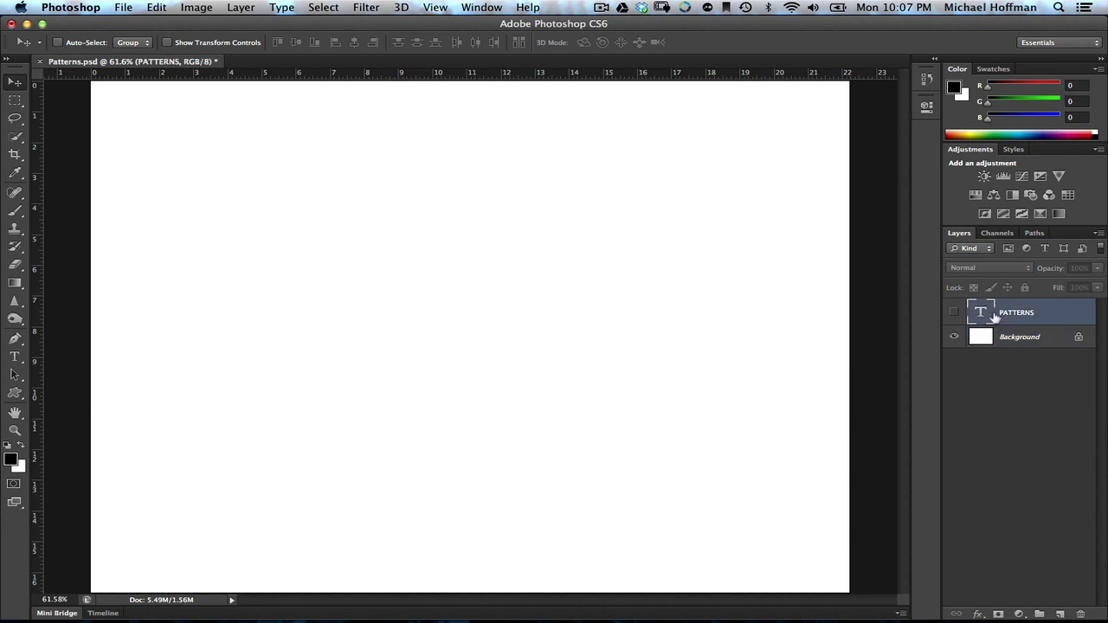
{"action": "left_click", "coordinate": [954, 315]}
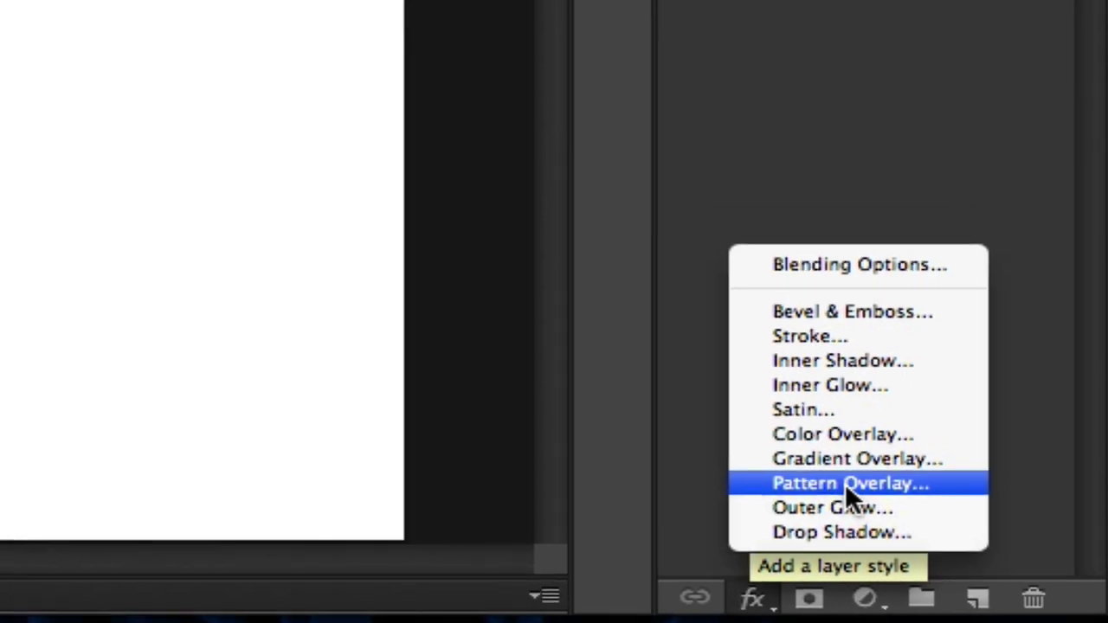
- Add a Pattern Overlay style to the PATTERNS text using the Wicker 2 pattern
{"action": "left_click", "coordinate": [821, 472]}
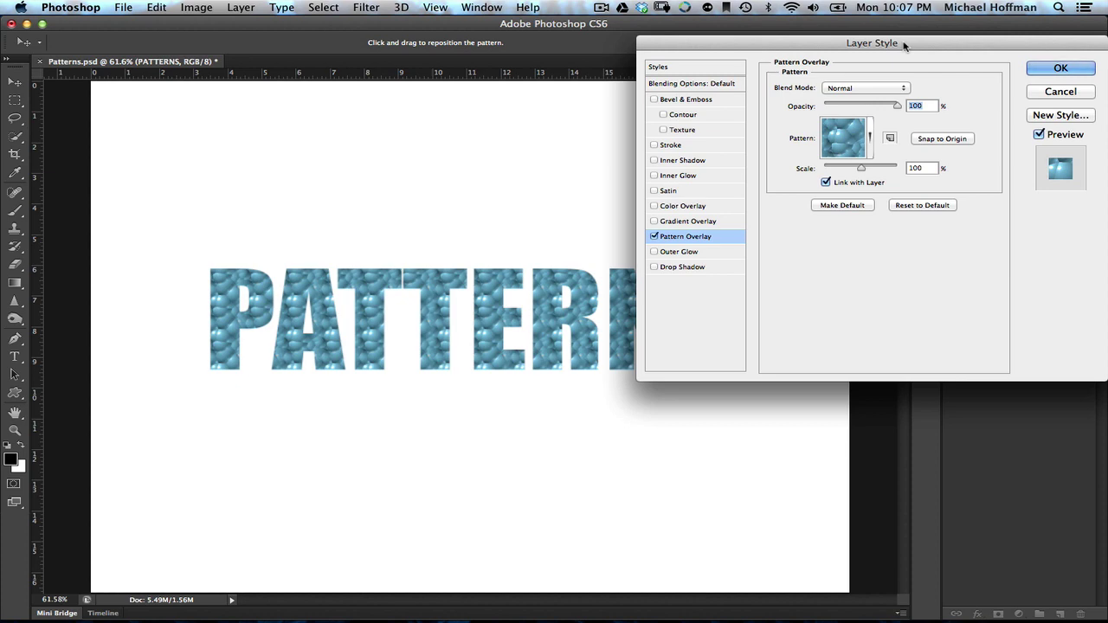
{"action": "left_click_drag", "start_coordinate": [904, 45], "coordinate": [819, 89]}
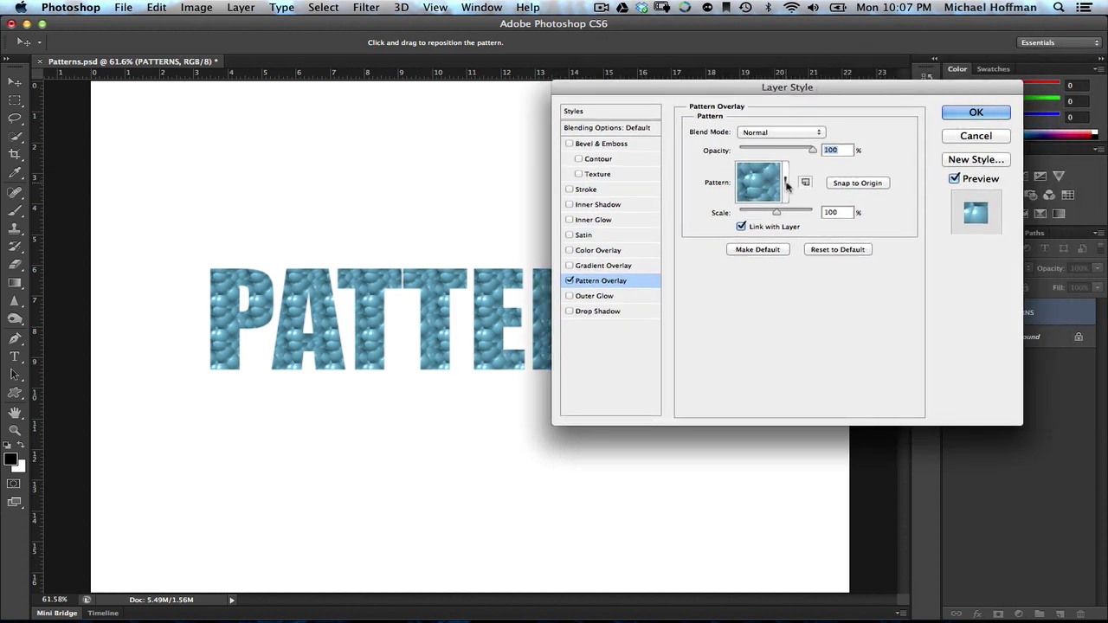
{"action": "left_click", "coordinate": [786, 184]}
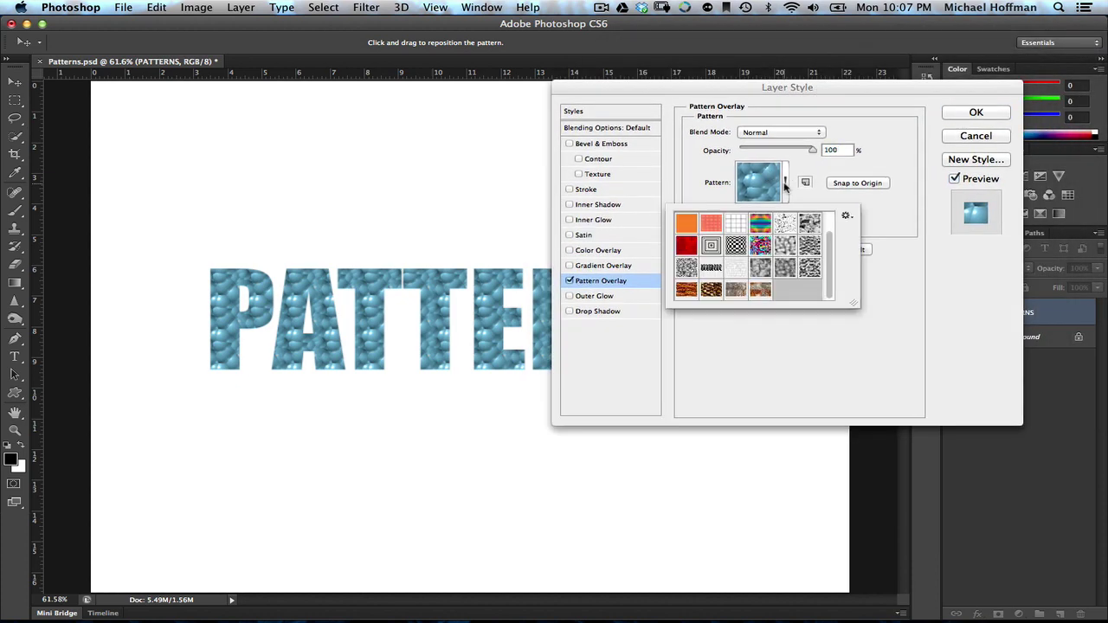
{"action": "left_click", "coordinate": [711, 290]}
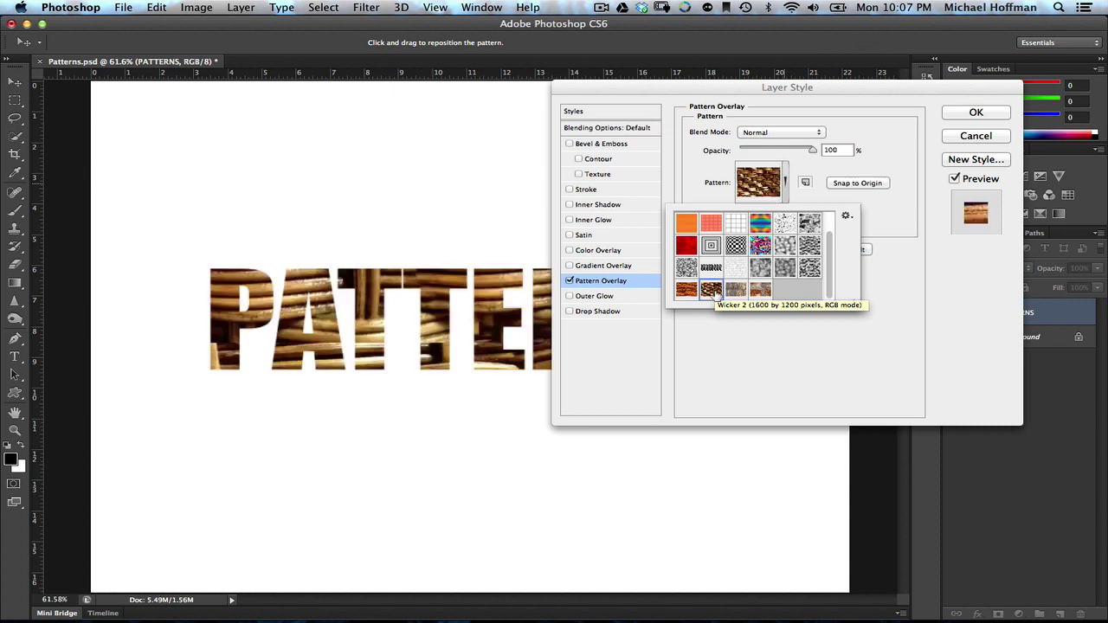
{"action": "left_click", "coordinate": [884, 216]}
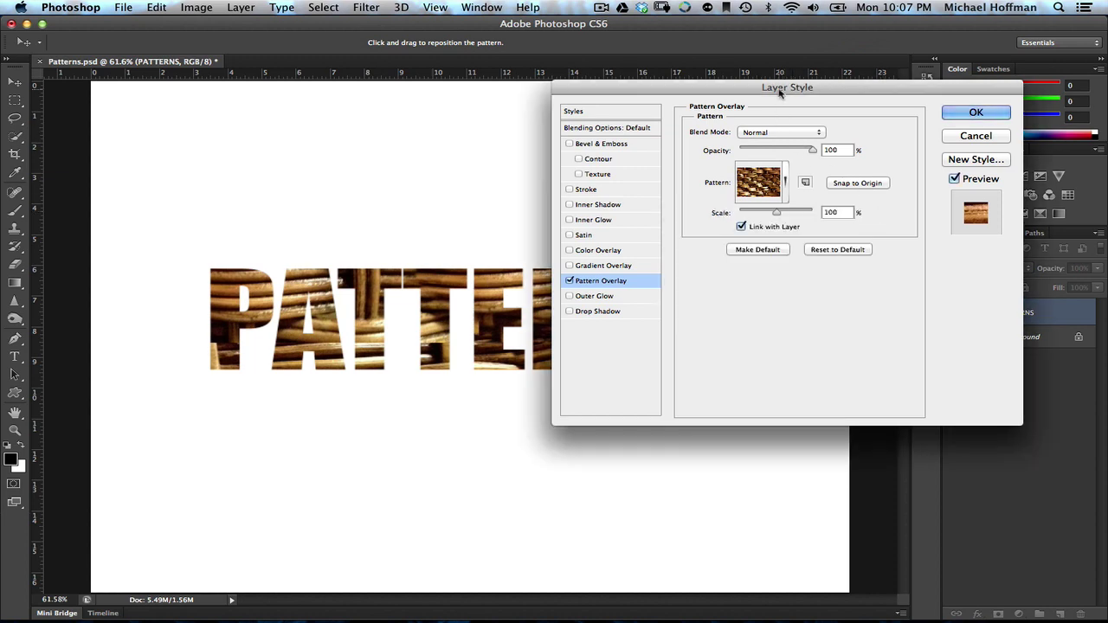
- Reduce the Wicker 2 overlay scale to 17% while viewing the whole word
{"action": "left_click_drag", "start_coordinate": [779, 93], "coordinate": [716, 418]}
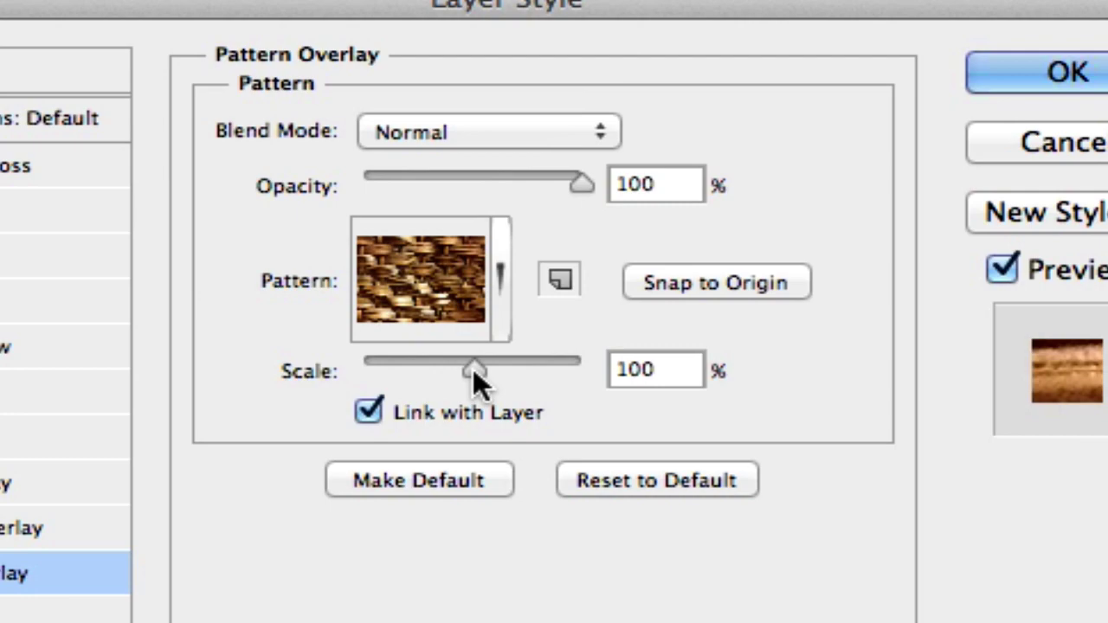
{"action": "left_click_drag", "start_coordinate": [473, 369], "coordinate": [490, 383]}
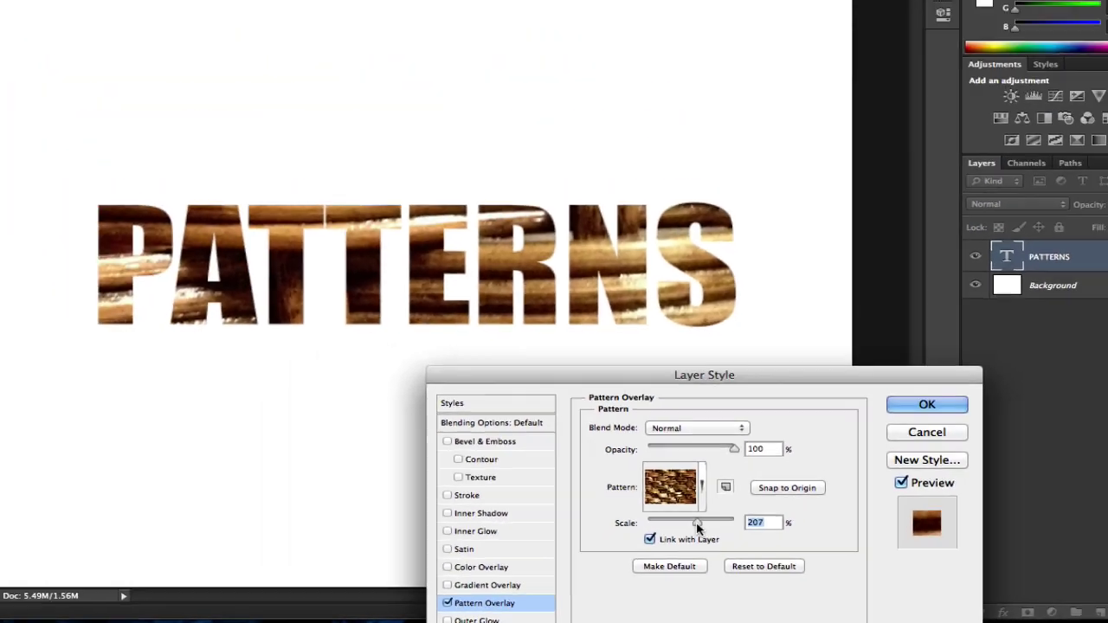
{"action": "mouse_move", "coordinate": [698, 528]}
{"action": "left_mouse_down"}
{"action": "mouse_move", "coordinate": [682, 529]}
{"action": "mouse_move", "coordinate": [702, 540]}
{"action": "mouse_move", "coordinate": [681, 539]}
{"action": "left_mouse_up"}
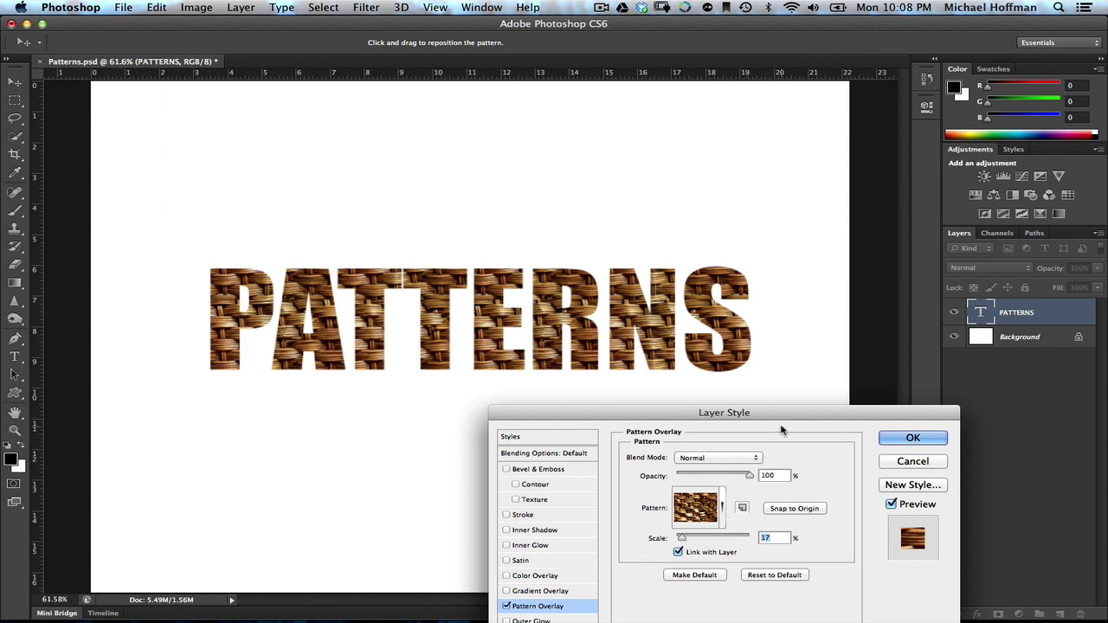
{"action": "left_click_drag", "start_coordinate": [781, 431], "coordinate": [808, 219]}
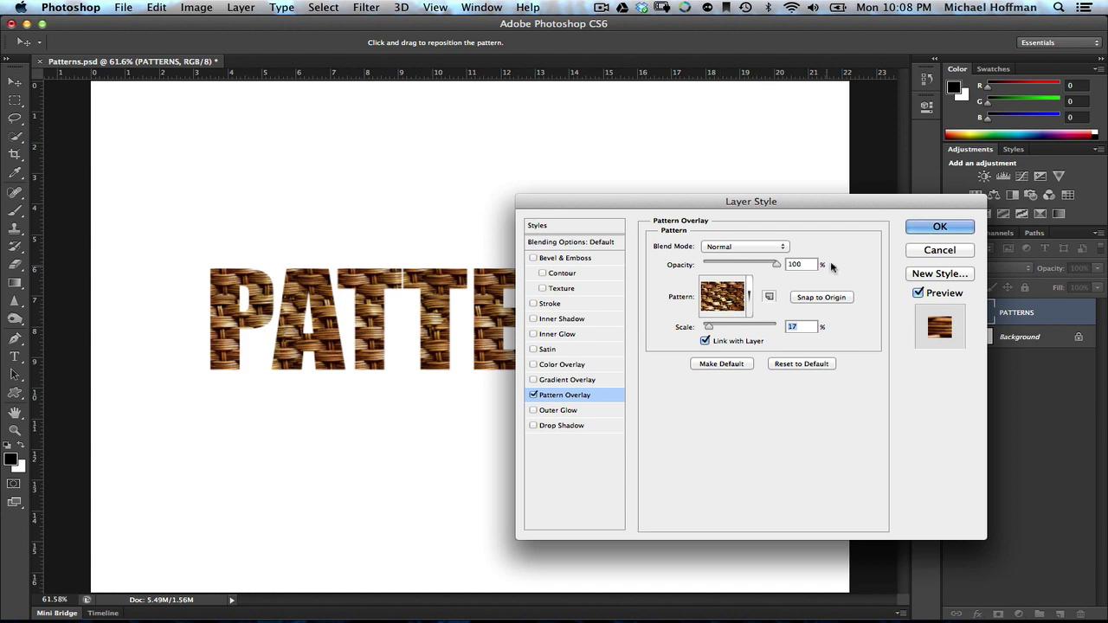
- Confirm the style, then change the overlay to the orange fabric pattern at 33% scale
{"action": "left_click", "coordinate": [925, 229]}
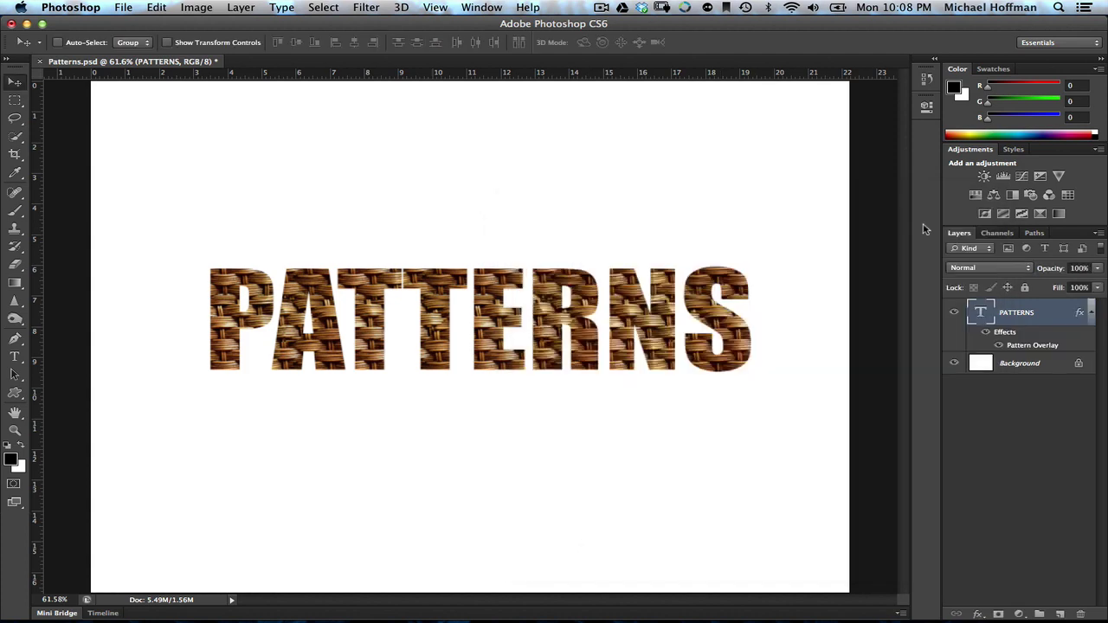
{"action": "double_click", "coordinate": [1024, 347]}
{"action": "left_click", "coordinate": [750, 297]}
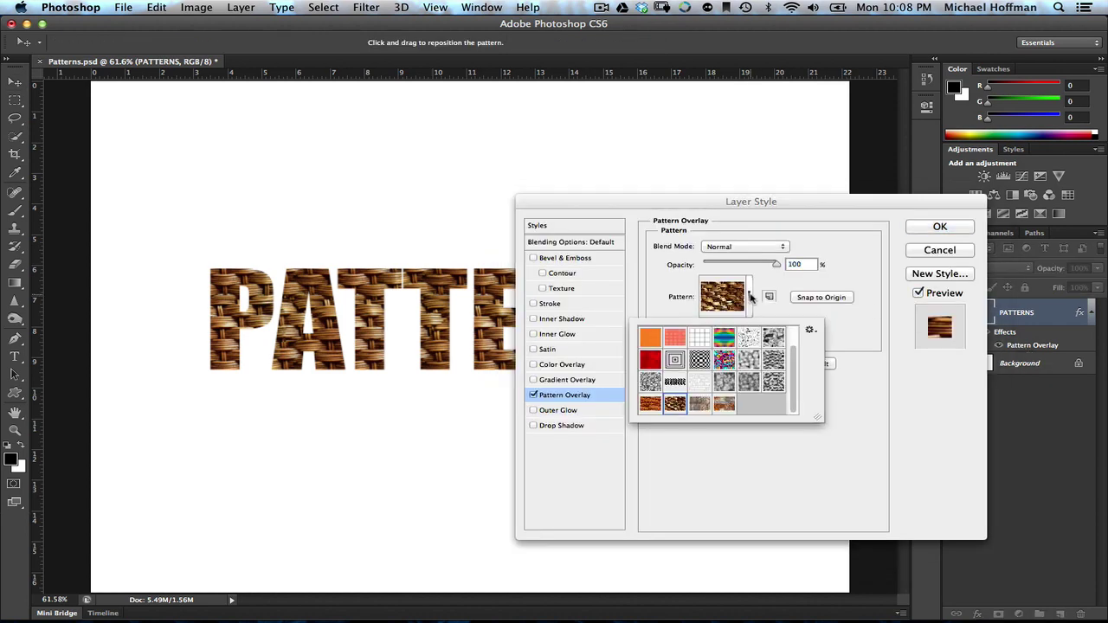
{"action": "left_click", "coordinate": [650, 405]}
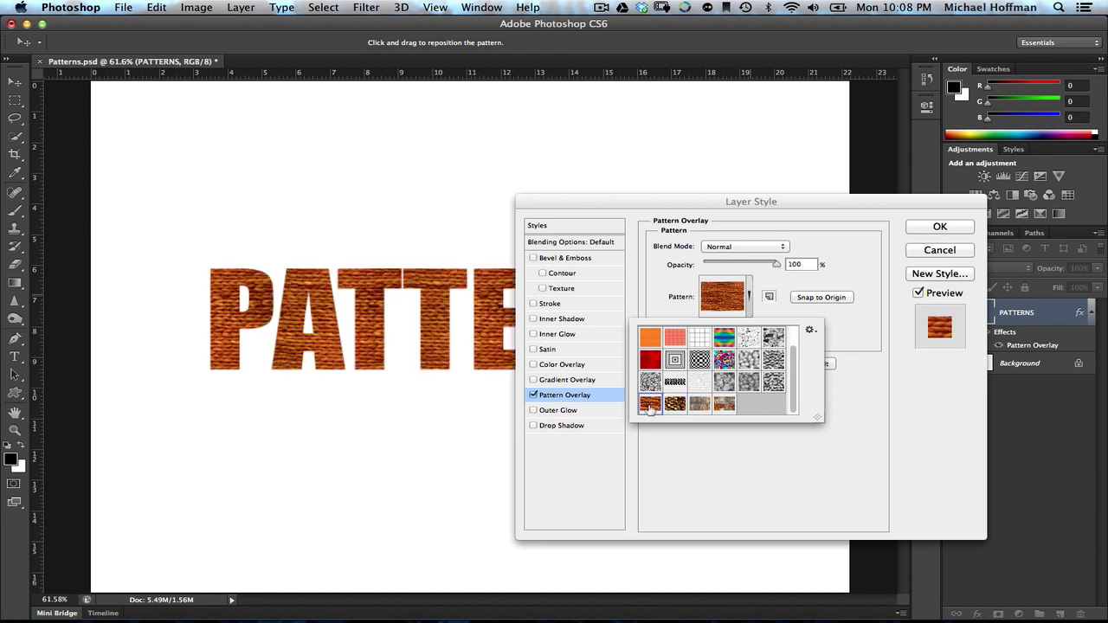
{"action": "left_click", "coordinate": [793, 315]}
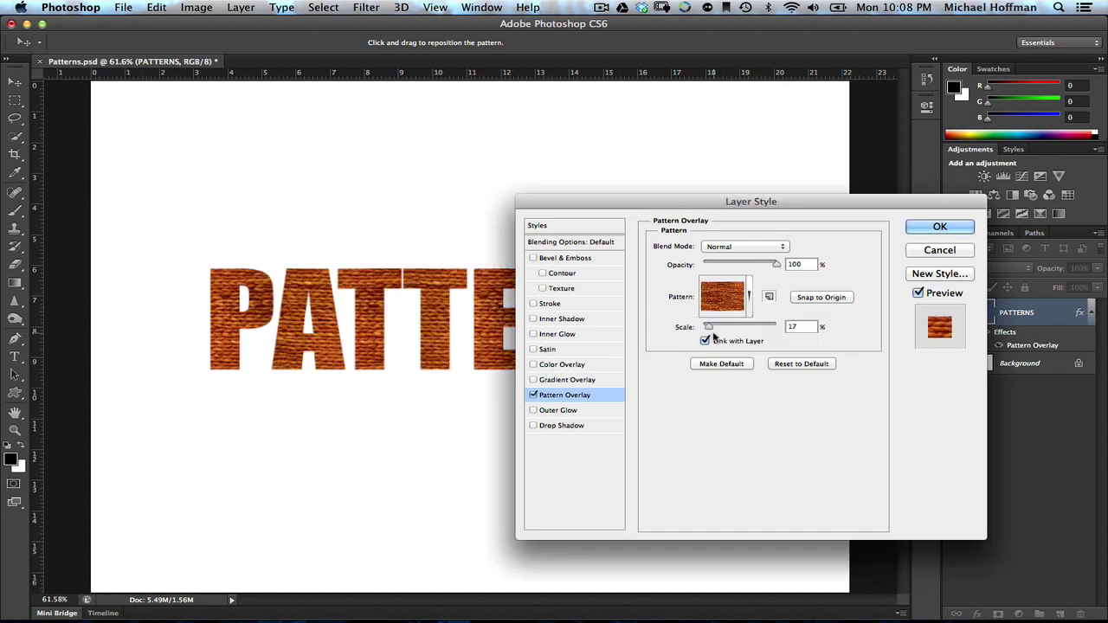
{"action": "left_click_drag", "start_coordinate": [708, 328], "coordinate": [715, 331]}
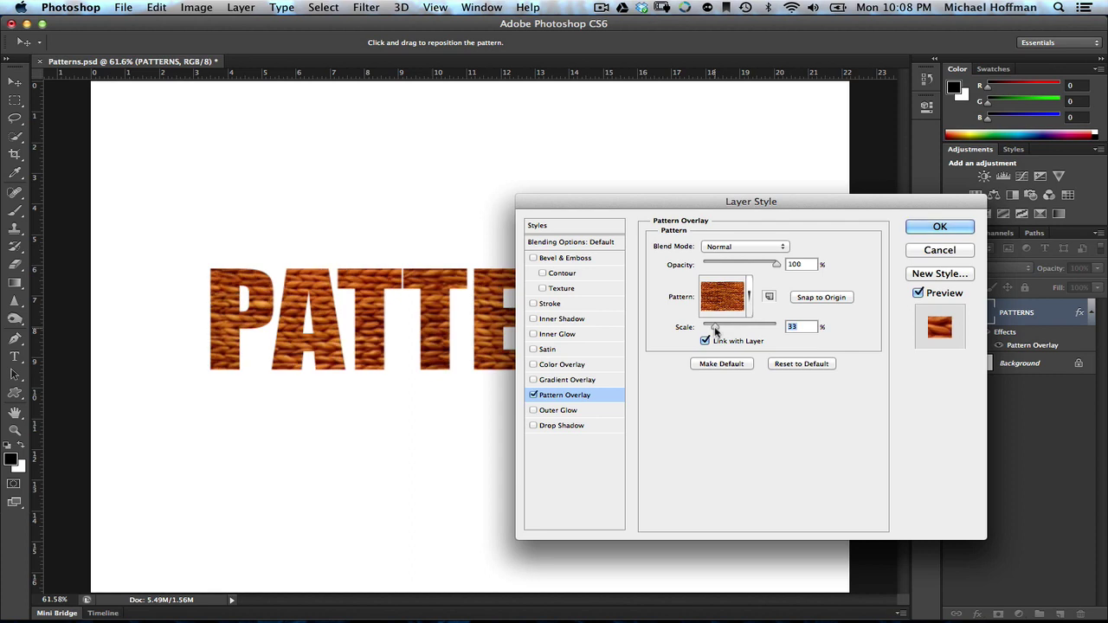
{"action": "left_click", "coordinate": [907, 230]}
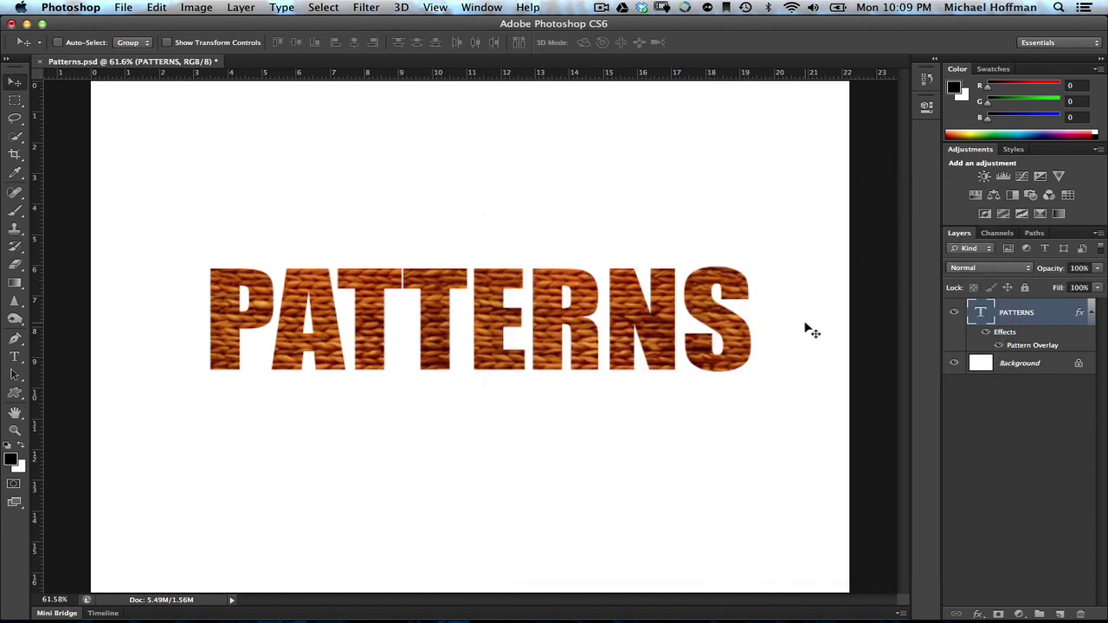